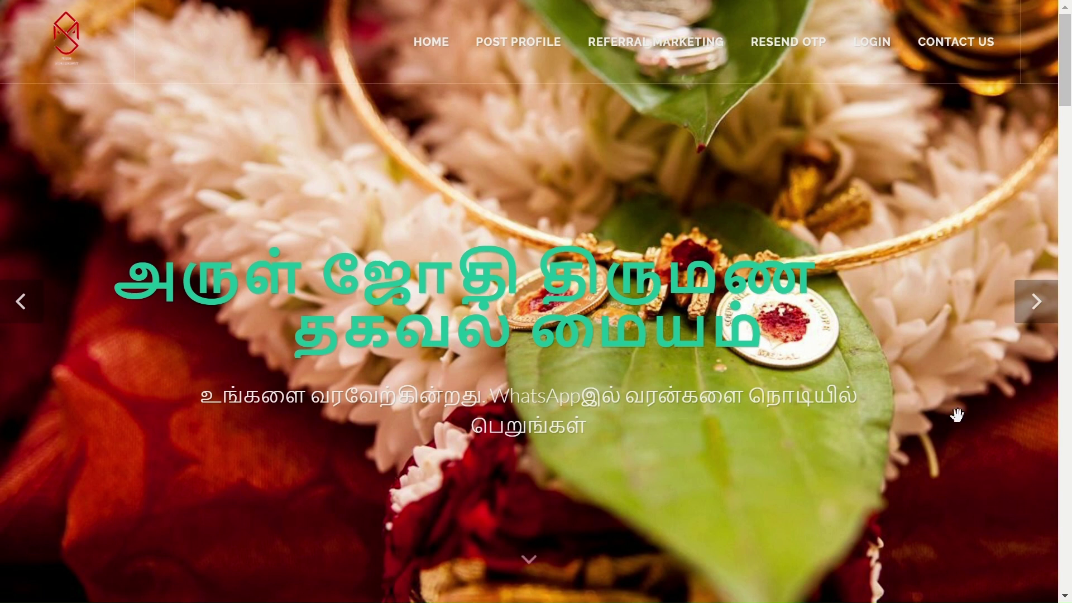
Go to the Referral Signup page from the REFERRAL MARKETING menu
{"action": "mouse_move", "coordinate": [682, 56]}
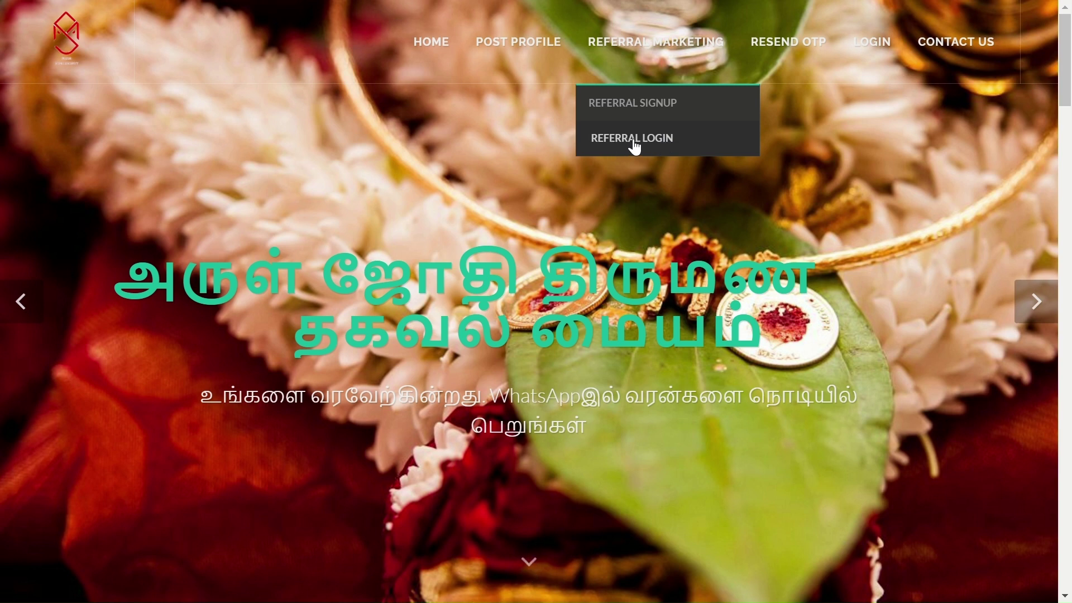
{"action": "left_click", "coordinate": [628, 110]}
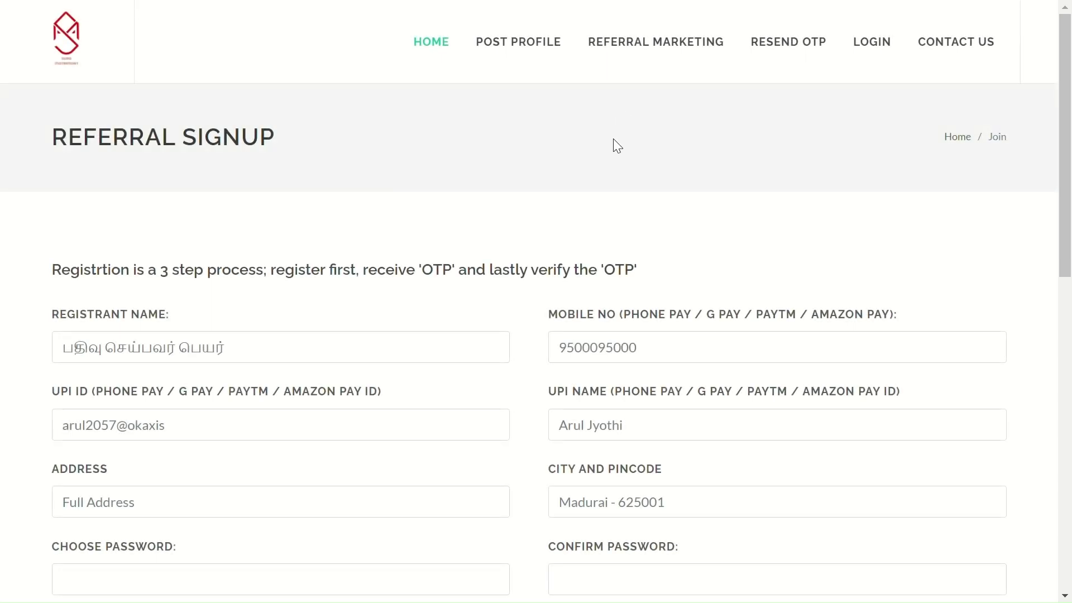
Enter the registrant's full name and mobile number in the signup form
{"action": "left_click", "coordinate": [266, 360]}
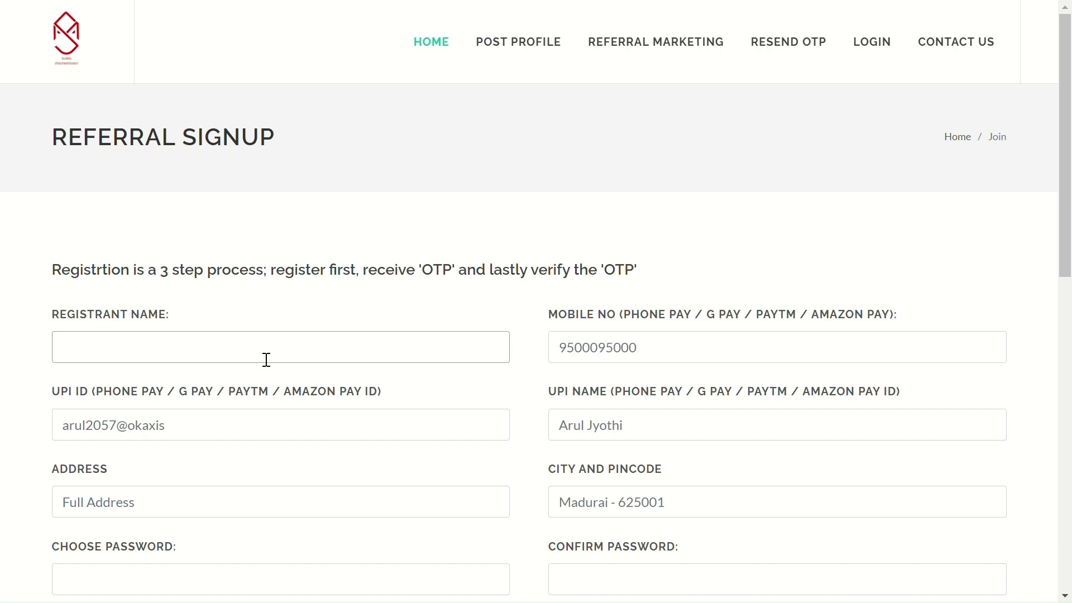
{"action": "type", "text": "Y"}
{"action": "key", "text": "BackSpace"}
{"action": "type", "text": "My Name"}
{"action": "key", "text": "Tab"}
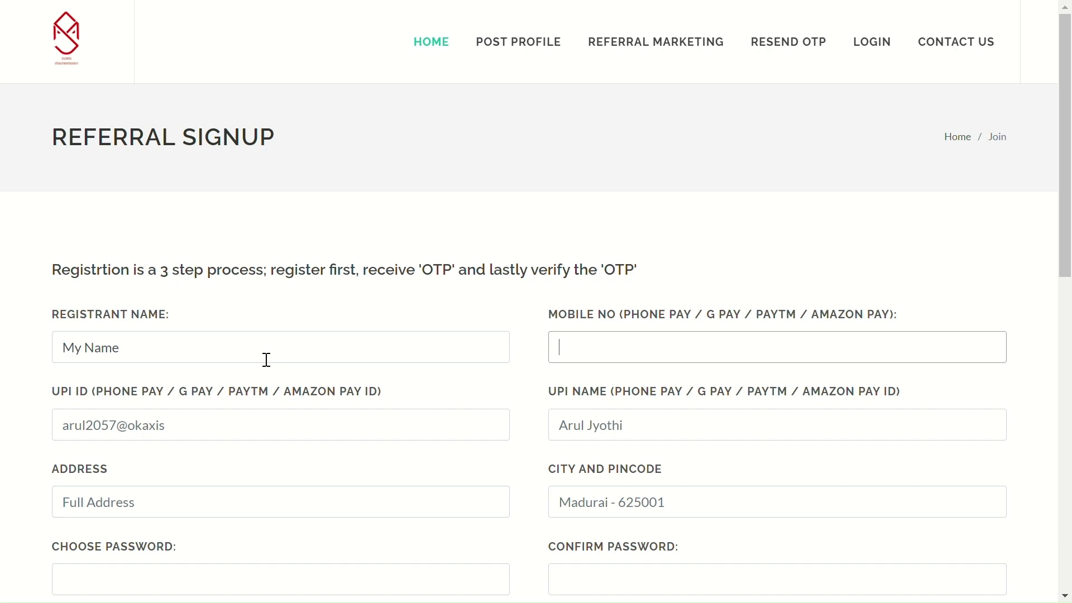
{"action": "type", "text": "9000090000"}
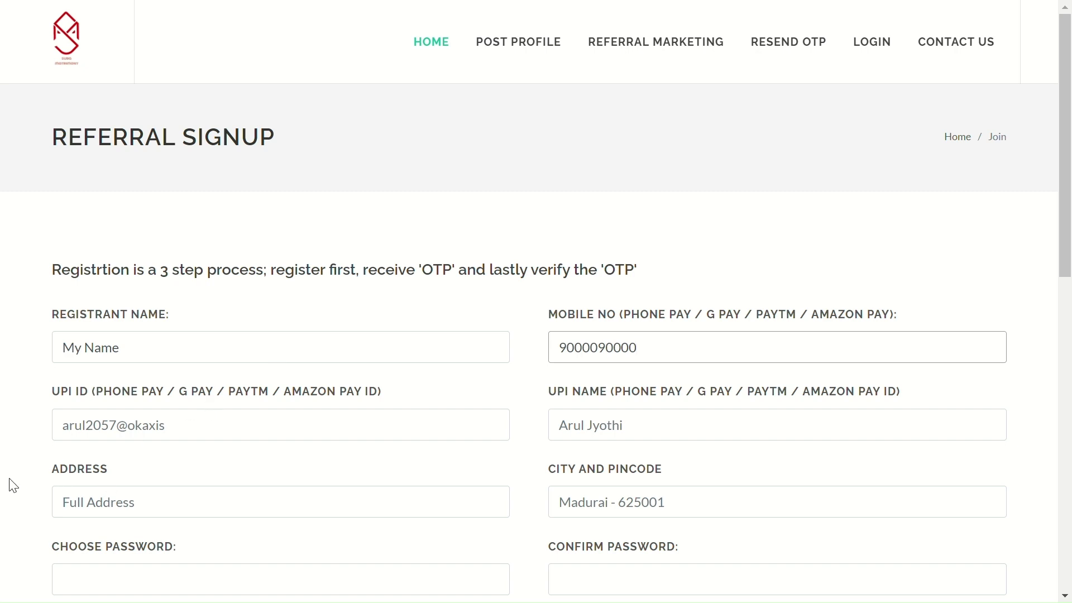
{"action": "left_click", "coordinate": [262, 436]}
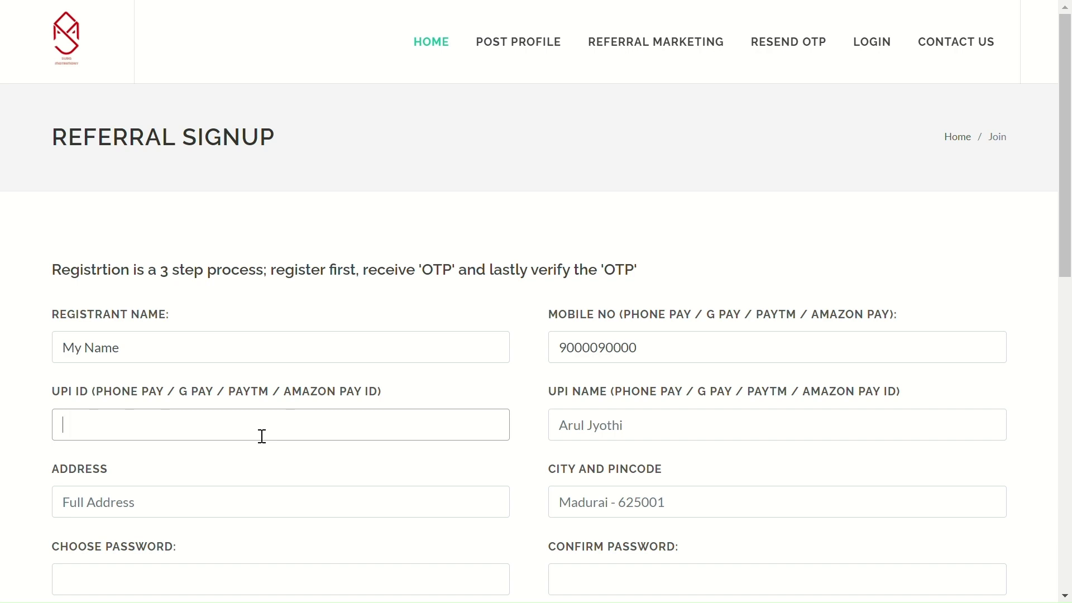
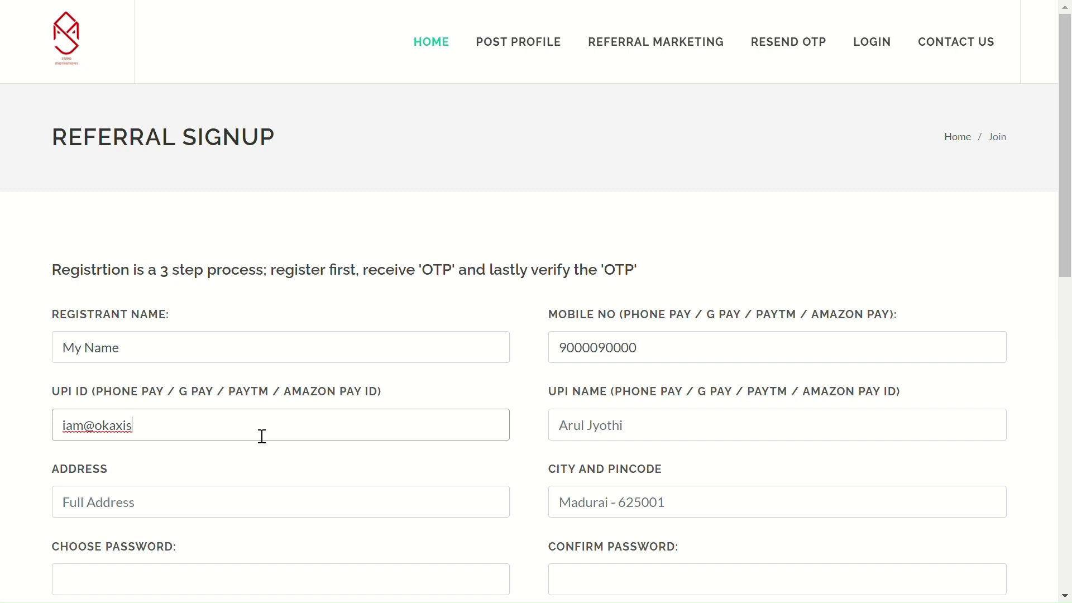
Fill in the UPI ID and the UPI account holder name
{"action": "key", "text": "Tab"}
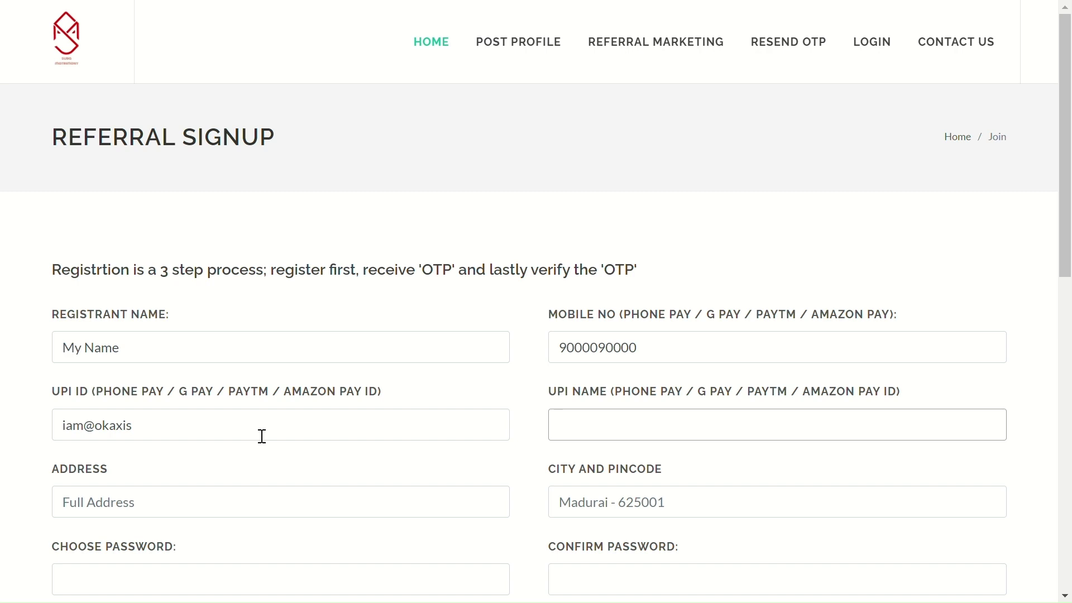
{"action": "type", "text": "My UPI Name"}
{"action": "left_click", "coordinate": [206, 507]}
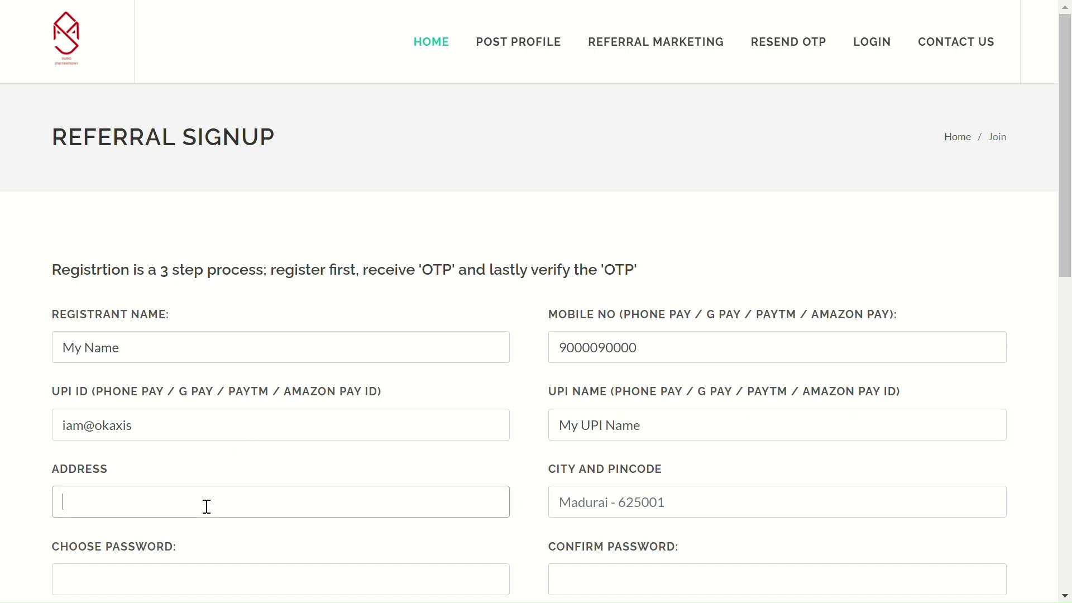
Enter the street address and city with pincode, then correct the locality name in the address
{"action": "scroll", "coordinate": [203, 505], "scroll_direction": "down", "scroll_amount": 2}
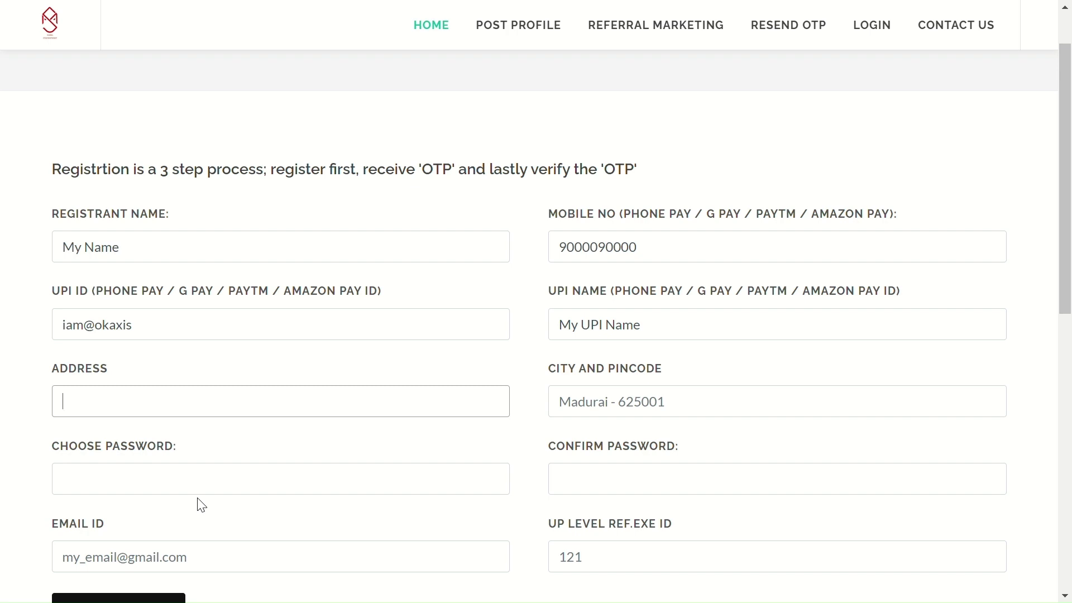
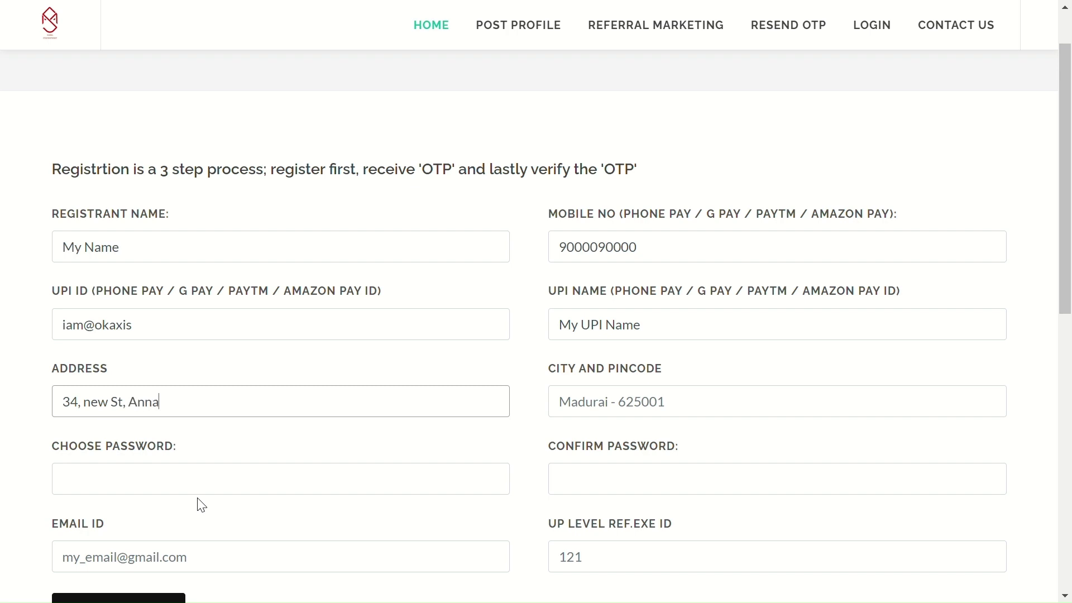
{"action": "key", "text": "Tab"}
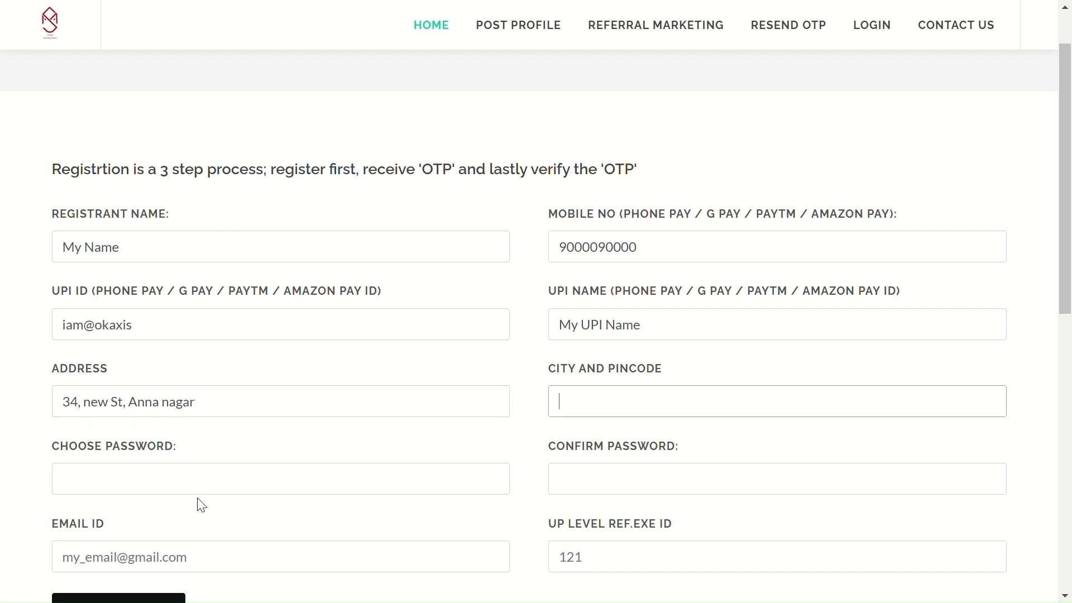
{"action": "type", "text": "Chennai - 600017"}
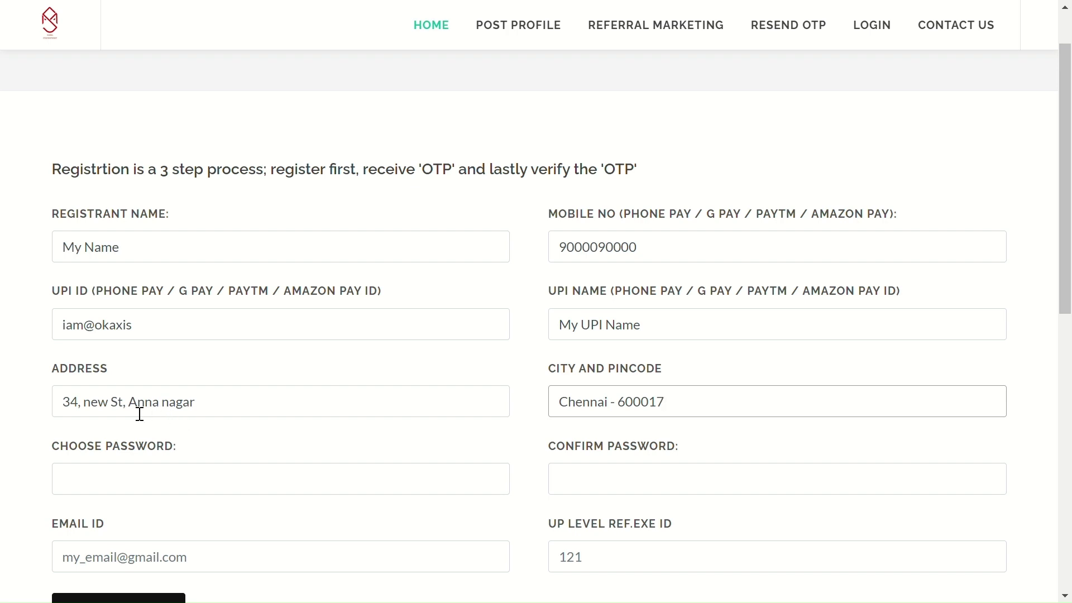
{"action": "left_click_drag", "start_coordinate": [129, 412], "coordinate": [202, 414]}
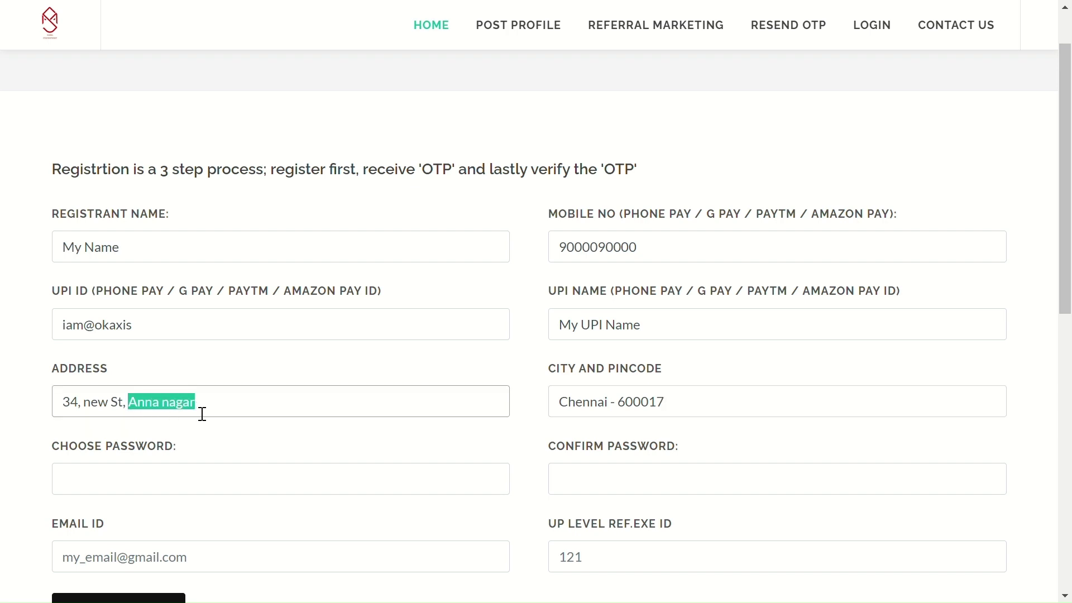
{"action": "type", "text": "T.Na"}
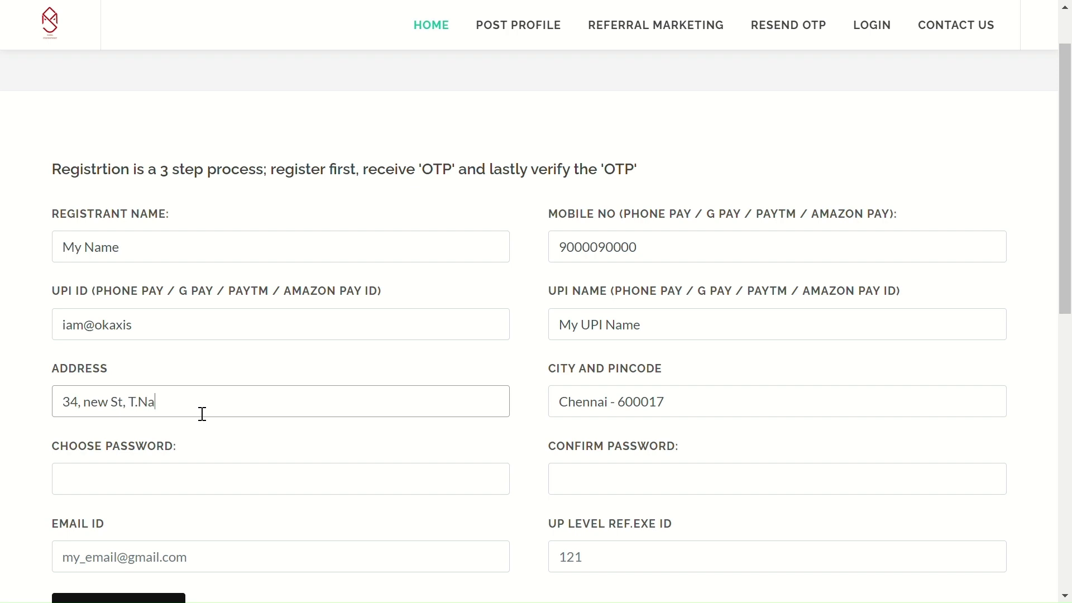
{"action": "type", "text": "gar"}
{"action": "left_click", "coordinate": [181, 474]}
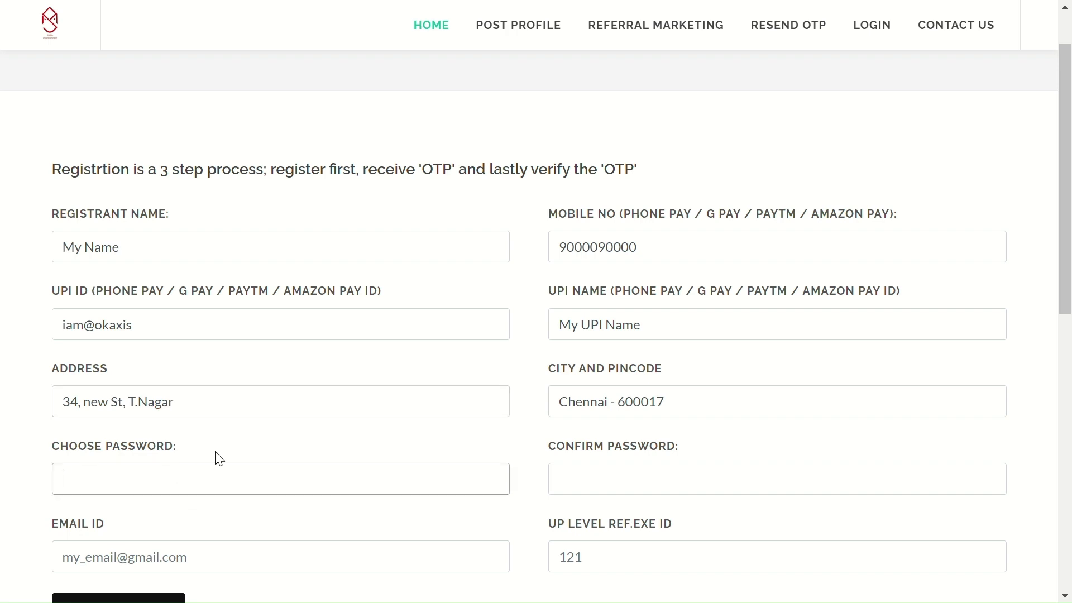
Choose a password and confirm it in both password fields
{"action": "scroll", "coordinate": [310, 431], "scroll_direction": "down", "scroll_amount": 2}
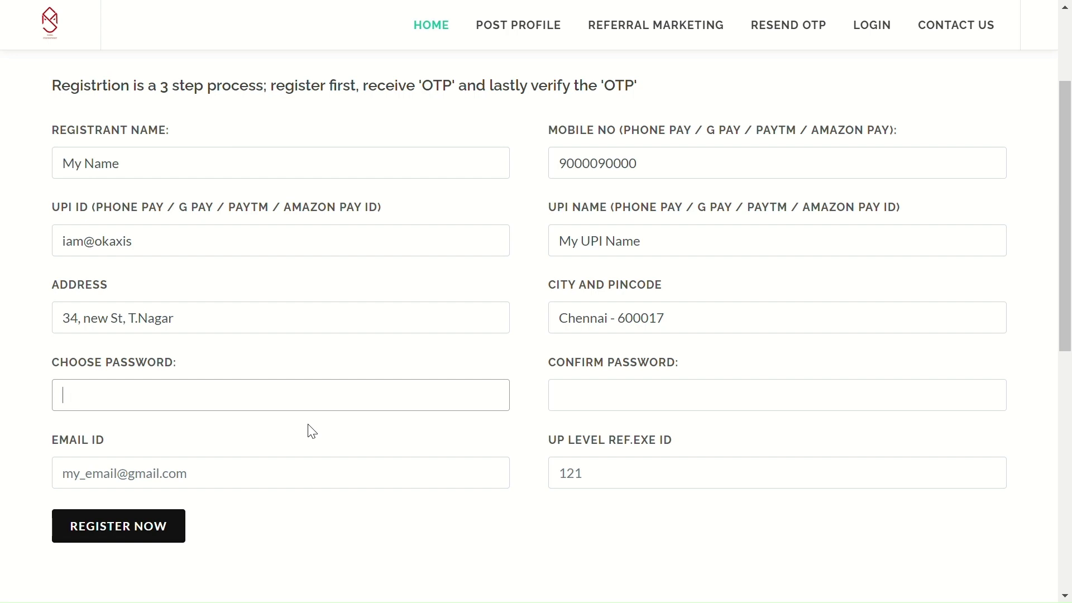
{"action": "type", "text": "12"}
{"action": "type", "text": "56"}
{"action": "key", "text": "Tab"}
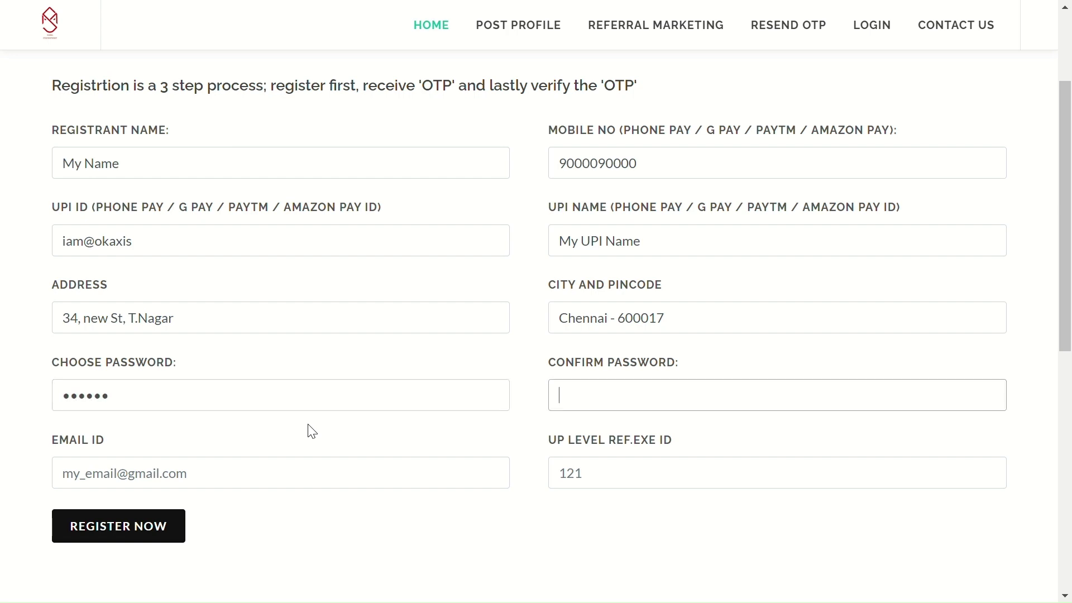
{"action": "type", "text": "123456"}
Fill in the registrant's e-mail address
{"action": "left_click", "coordinate": [253, 488]}
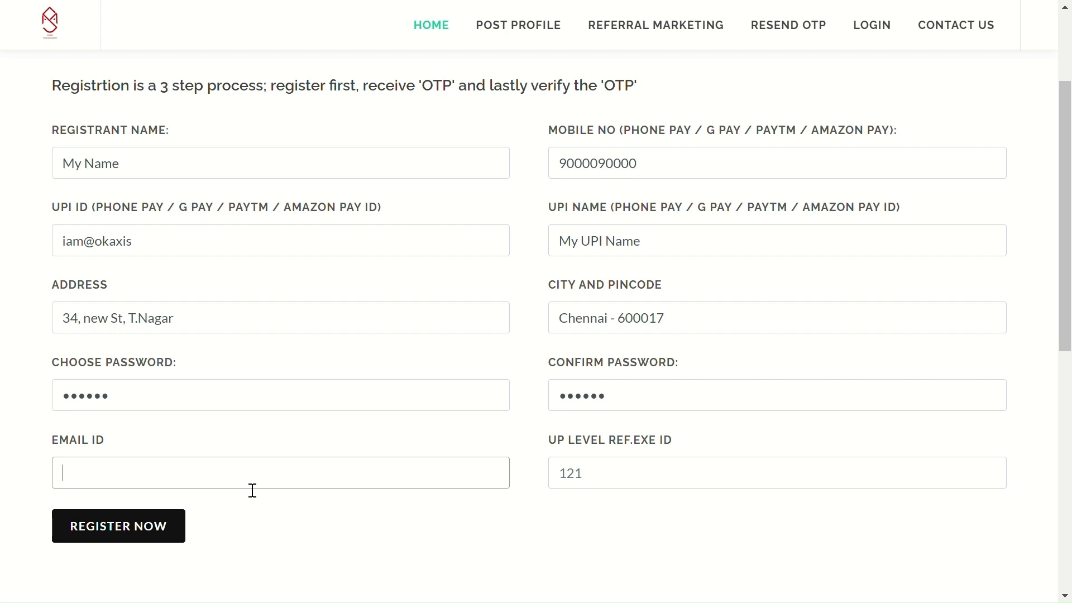
{"action": "scroll", "coordinate": [252, 491], "scroll_direction": "down", "scroll_amount": 2}
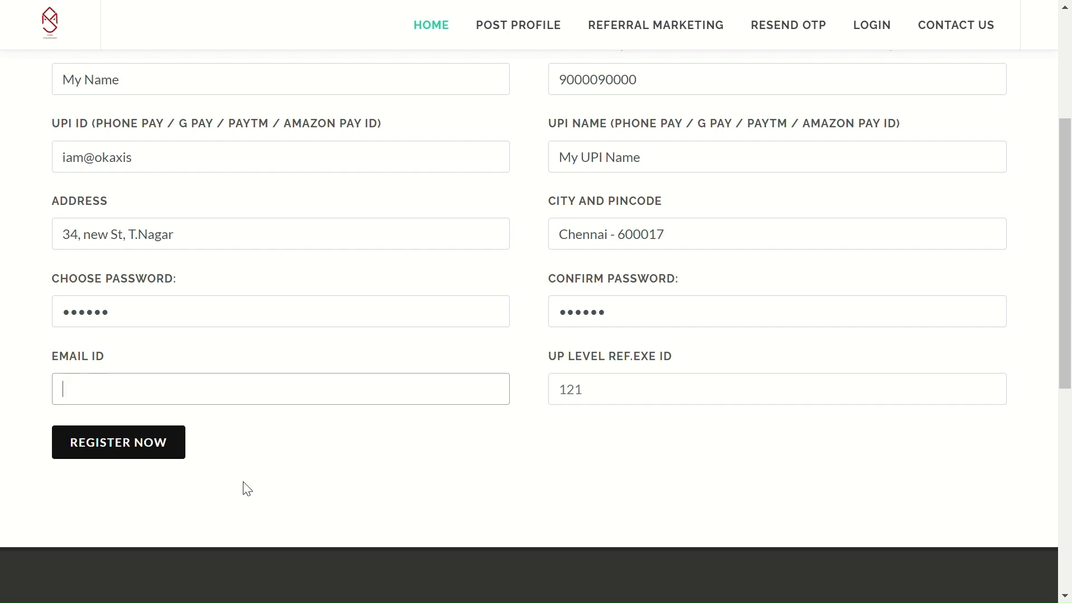
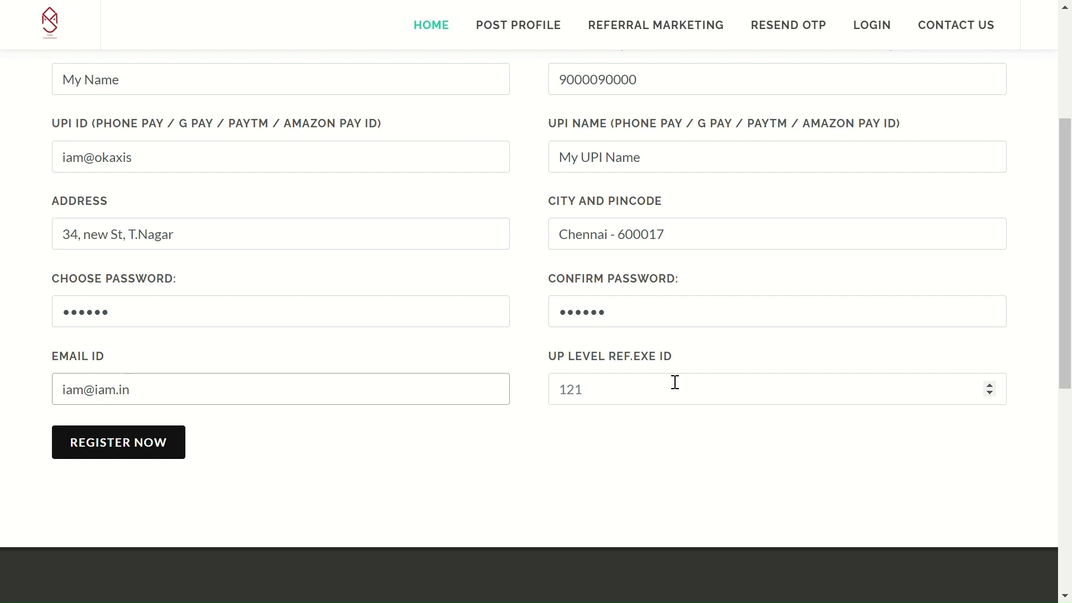
{"action": "left_click", "coordinate": [633, 395]}
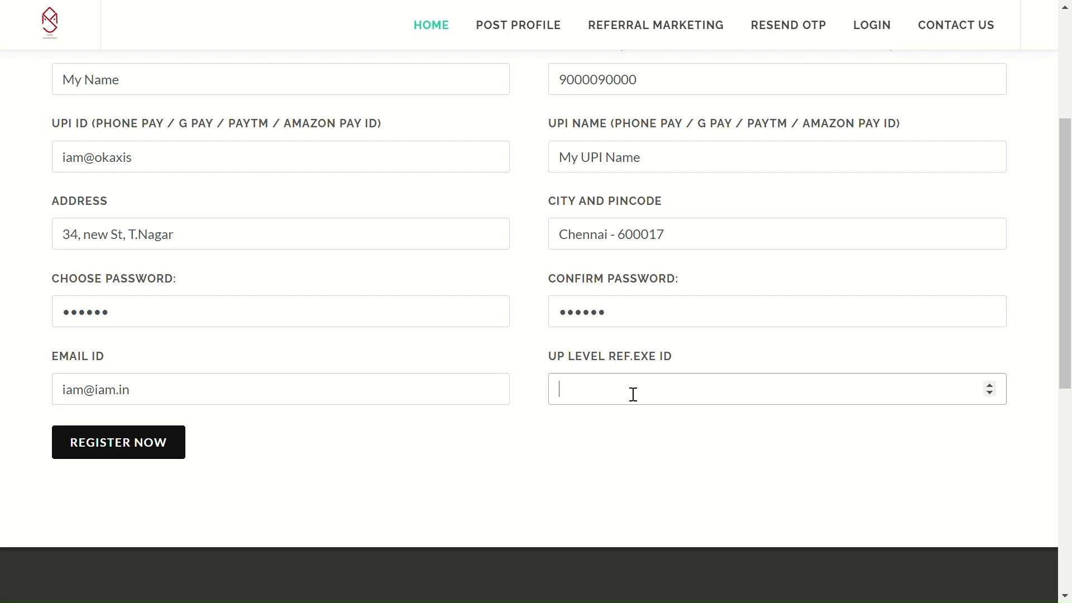
Enter the upline referrer's ID and submit the registration
{"action": "type", "text": "121"}
{"action": "left_click", "coordinate": [133, 451]}
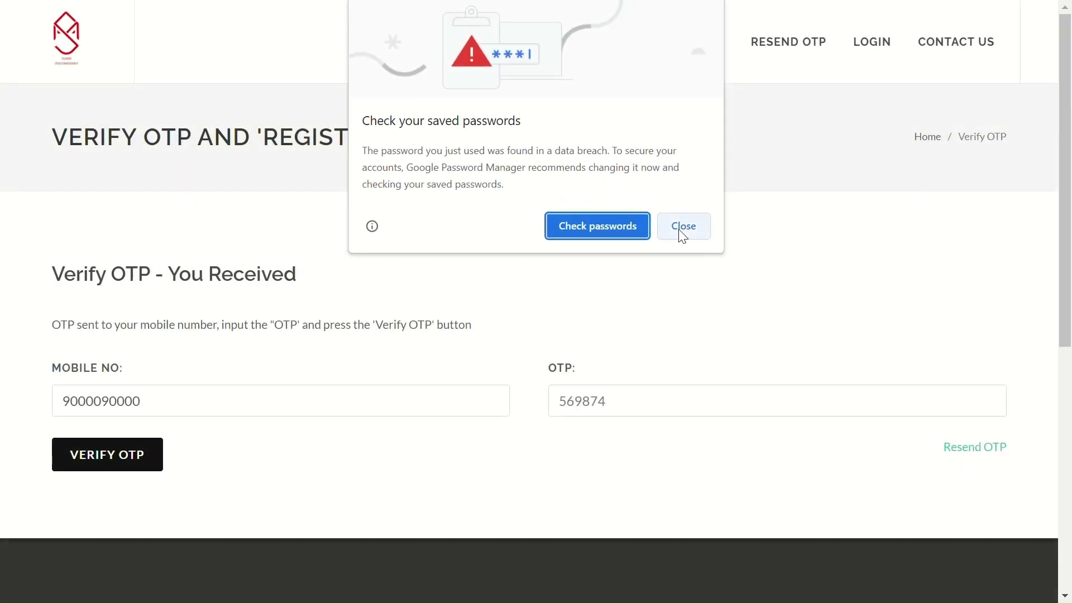
Dismiss the browser's password warning, paste the received OTP, and verify it
{"action": "left_click", "coordinate": [682, 227]}
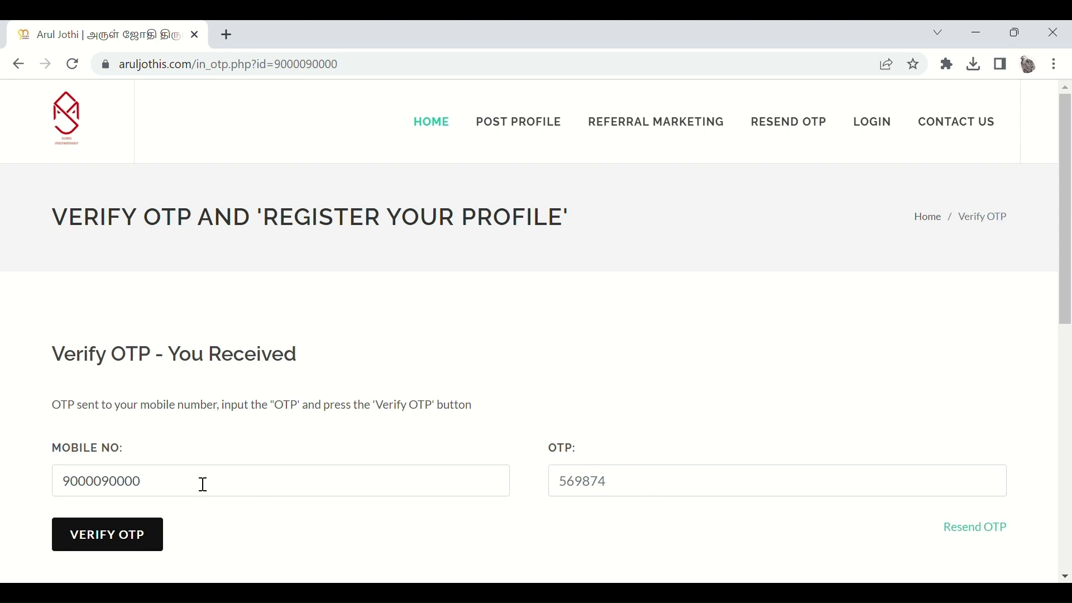
{"action": "left_click", "coordinate": [626, 493]}
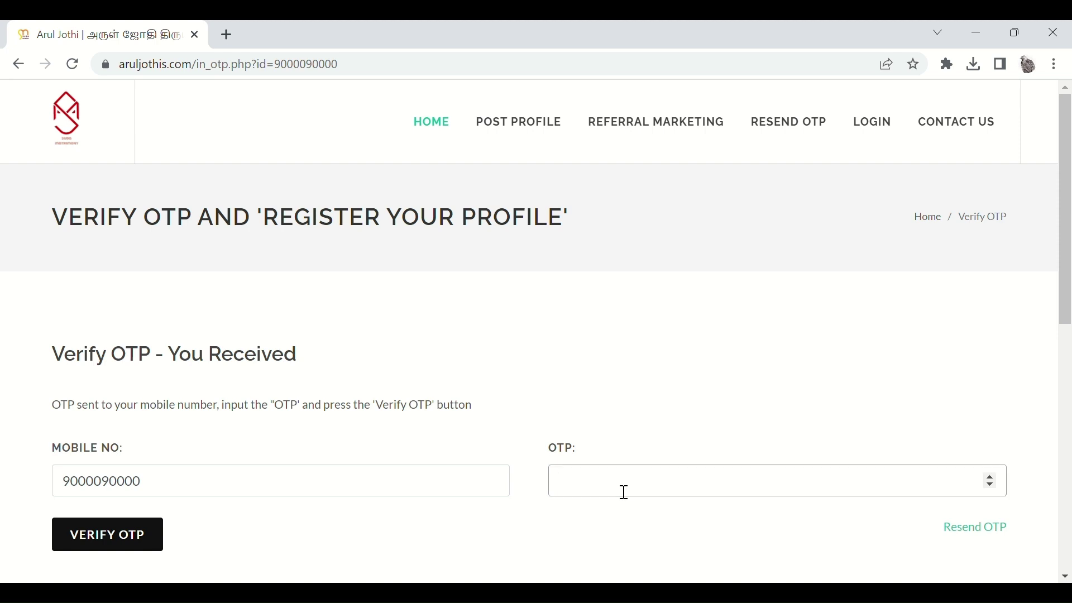
{"action": "key", "text": "ctrl+v"}
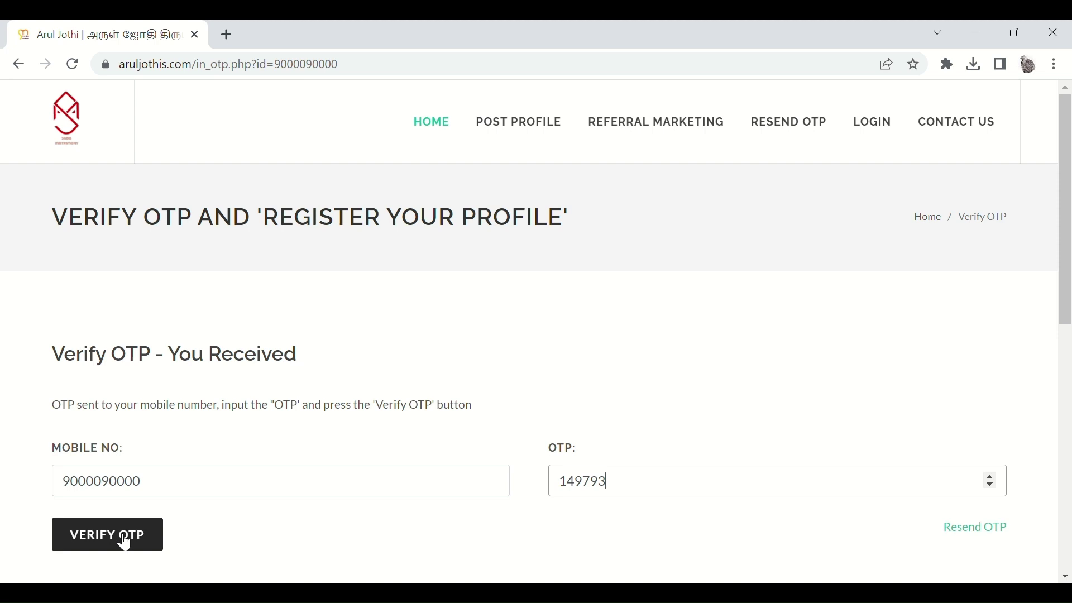
{"action": "left_click", "coordinate": [125, 538]}
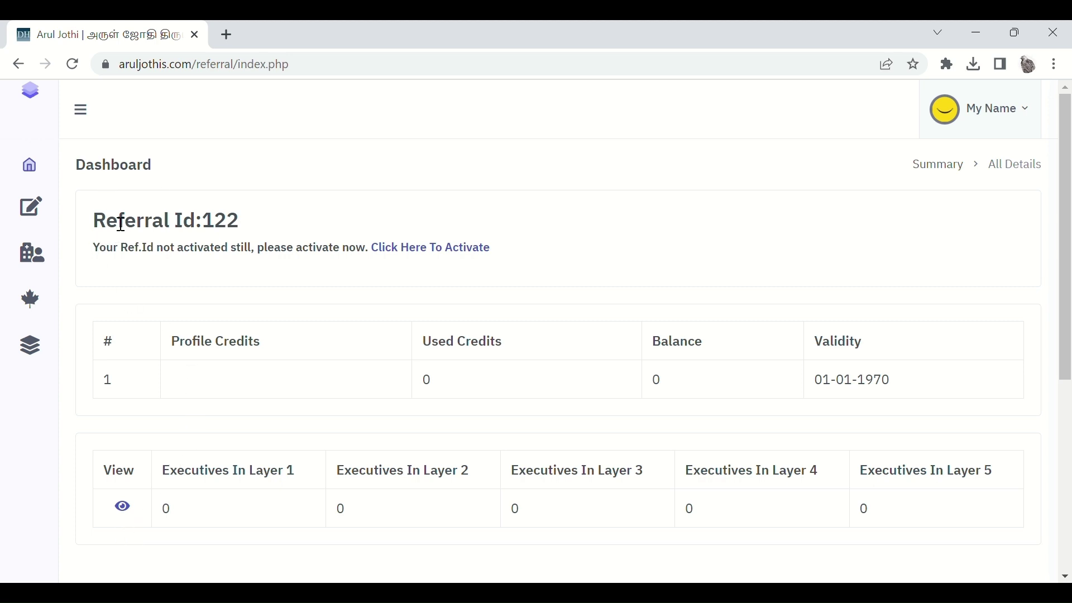
Highlight the new Referral Id on the dashboard, then clear the selection
{"action": "left_click_drag", "start_coordinate": [95, 230], "coordinate": [246, 232]}
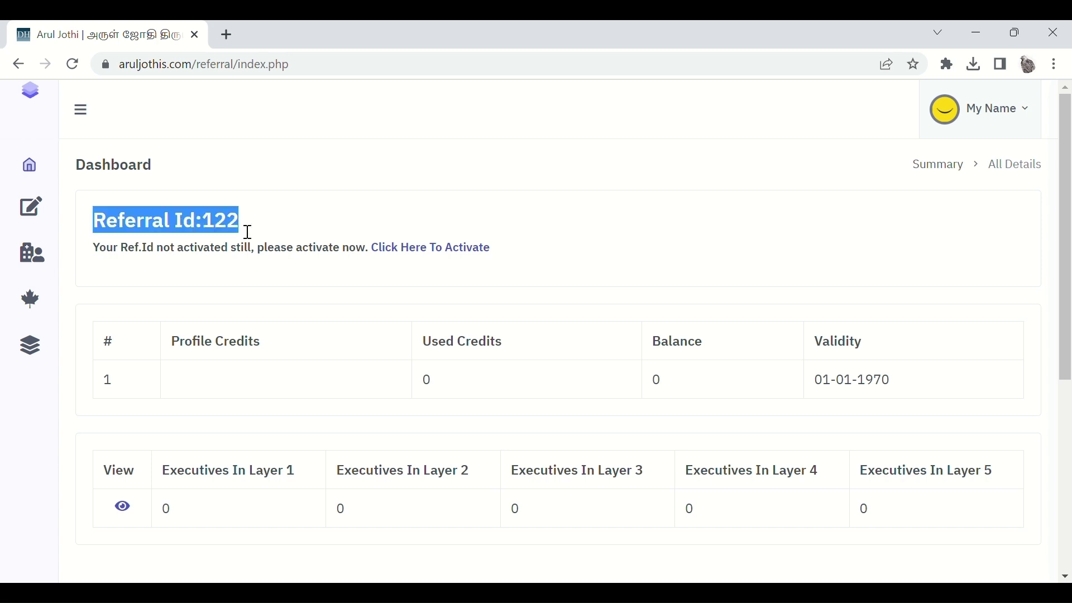
{"action": "left_click", "coordinate": [304, 226]}
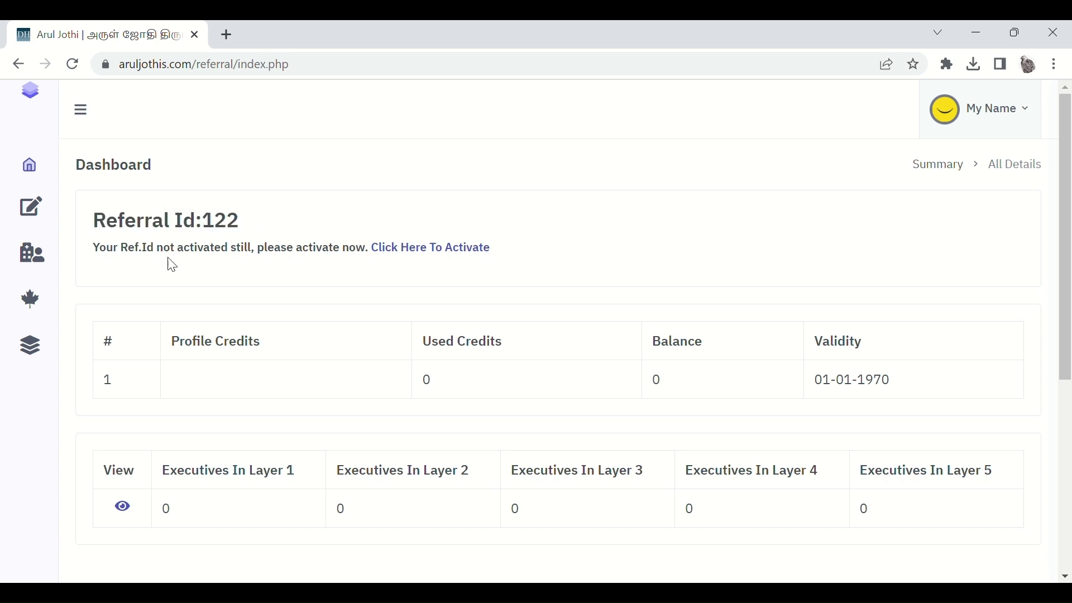